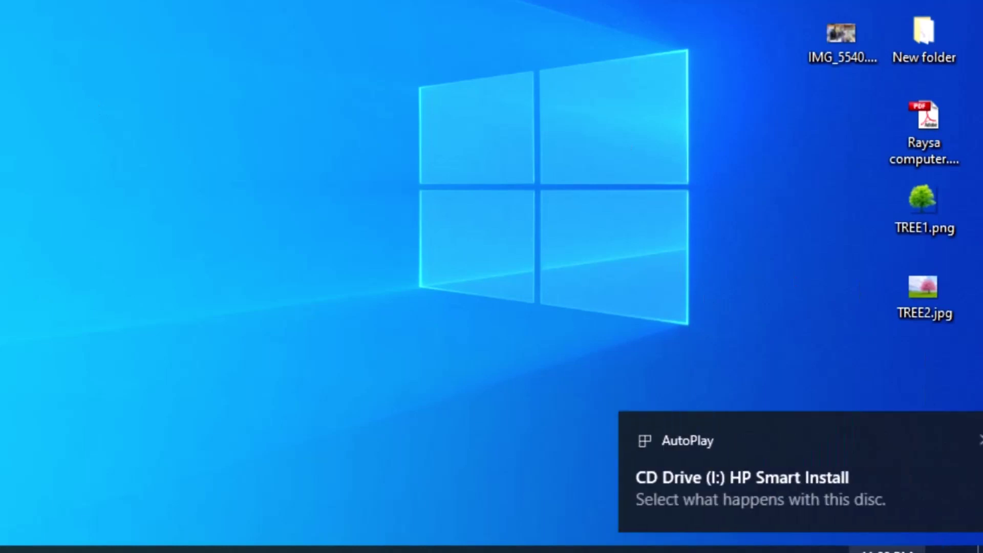
Bring up the AutoPlay options for the HP Smart Install disc in CD Drive (I:)
left_click(742, 486)
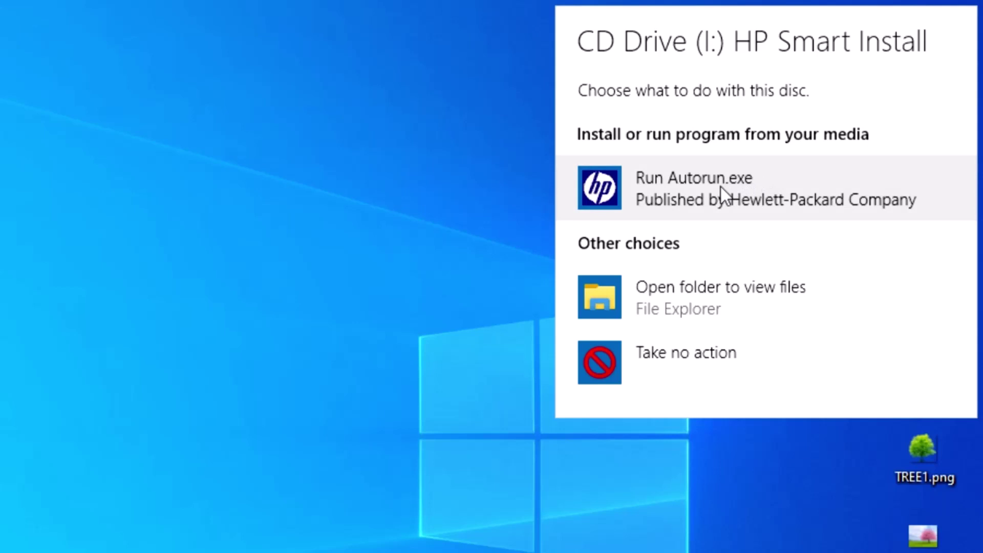
Run Autorun.exe from the disc, accept the installation agreements and continue
left_click(720, 187)
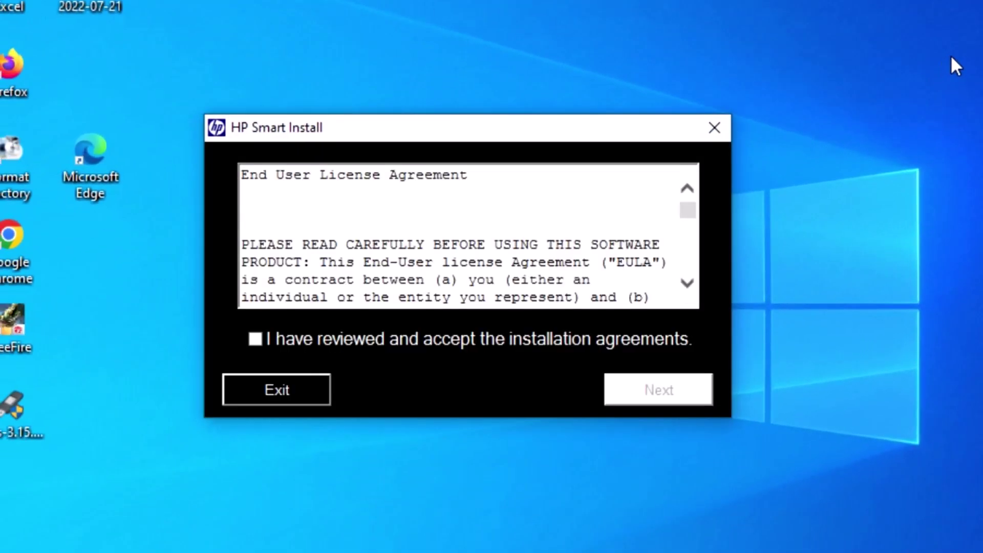
left_click(291, 338)
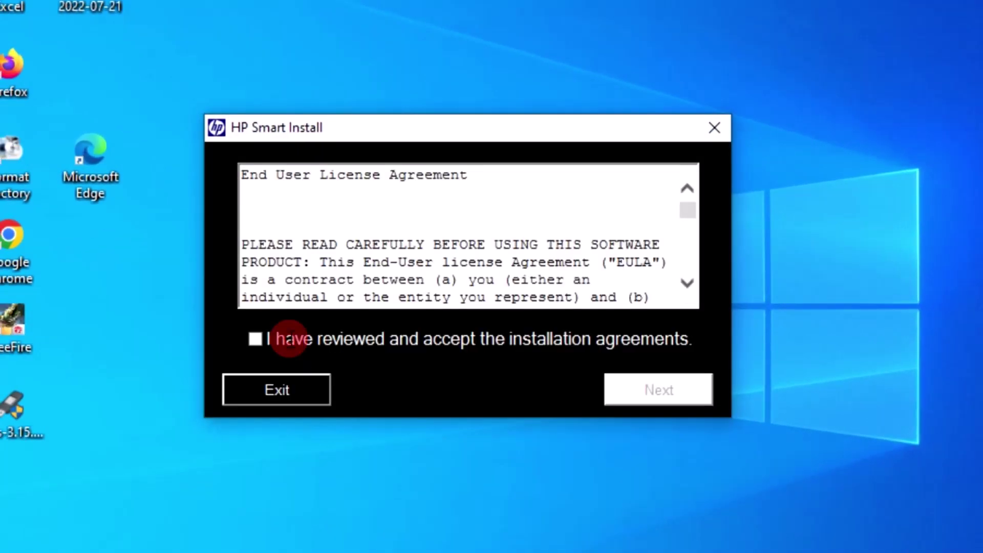
left_click(255, 340)
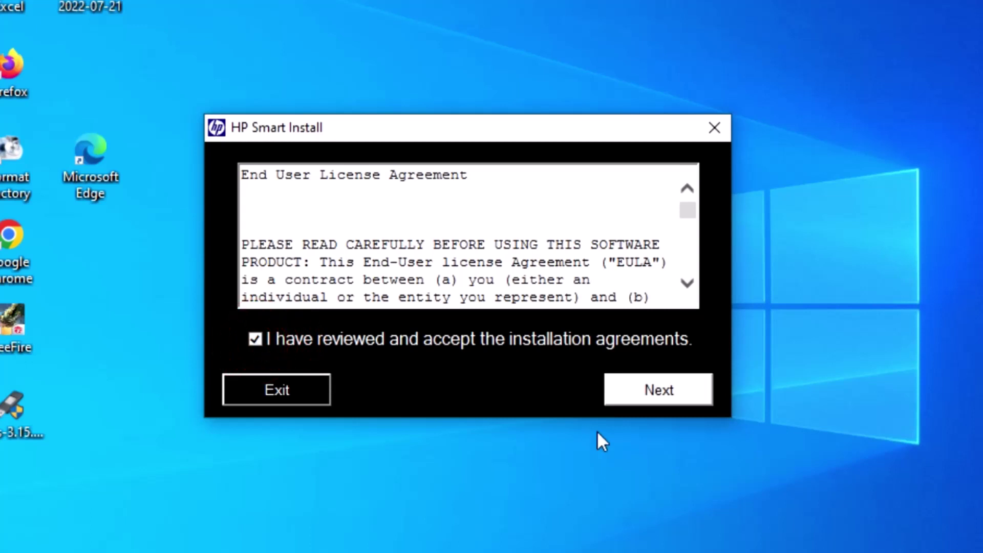
left_click(664, 381)
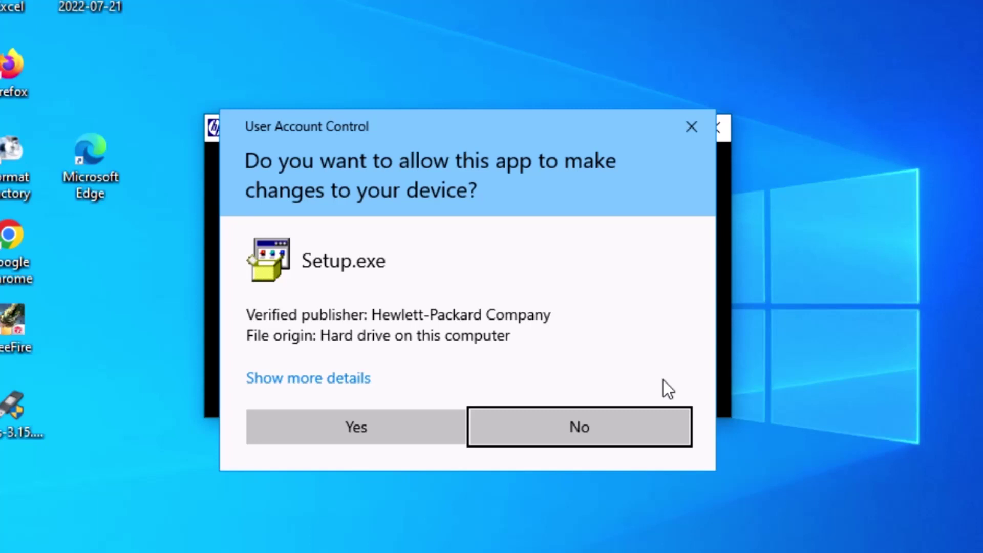
Grant Setup.exe permission to make changes in User Account Control
left_click(375, 439)
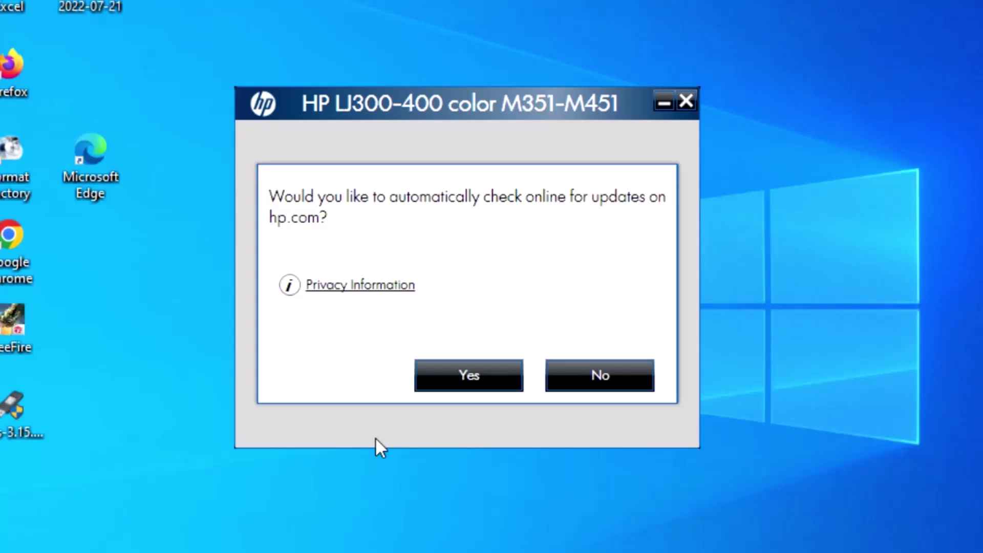
Agree to hp.com update checks and continue past the connection failure
left_click(468, 377)
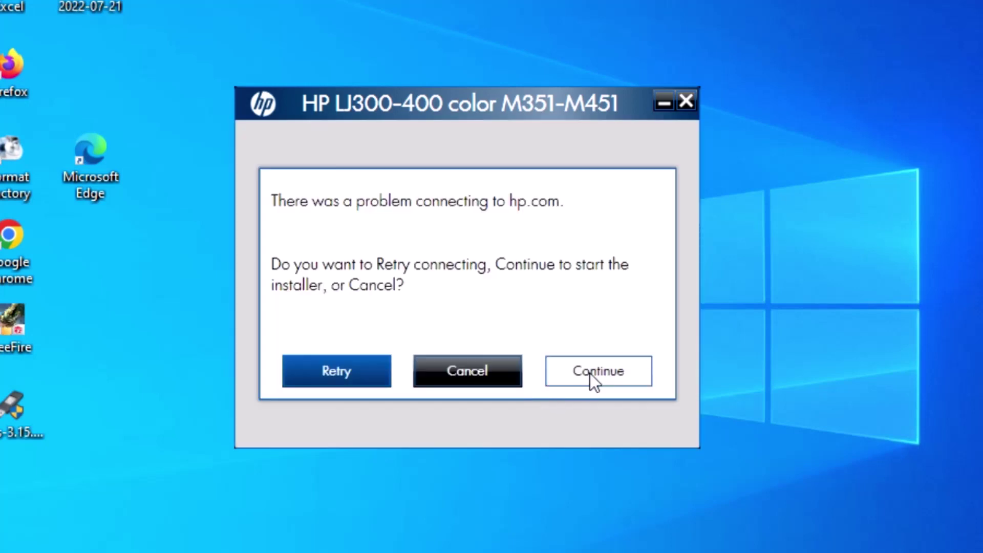
left_click(591, 376)
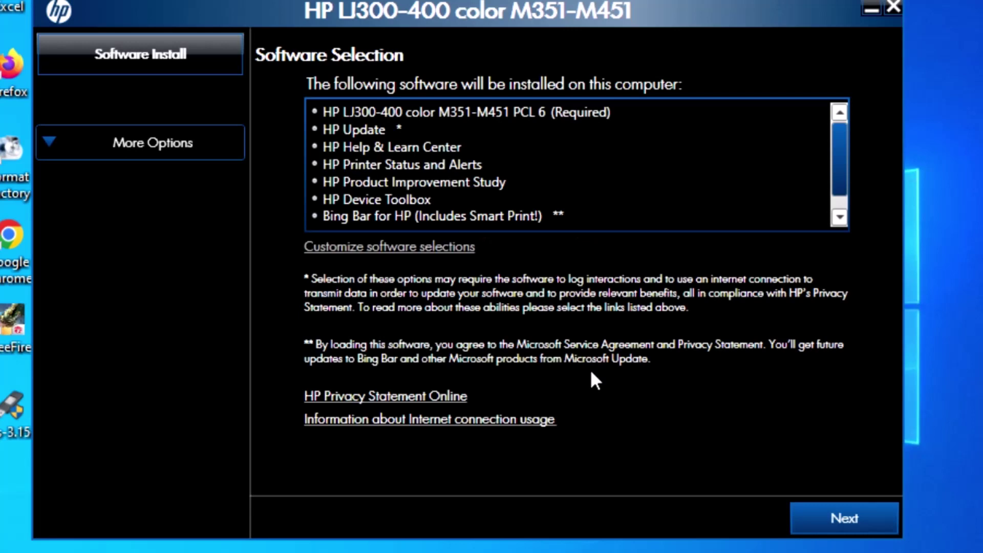
Accept the listed software and the installation agreements, then start install preparation
left_click(822, 517)
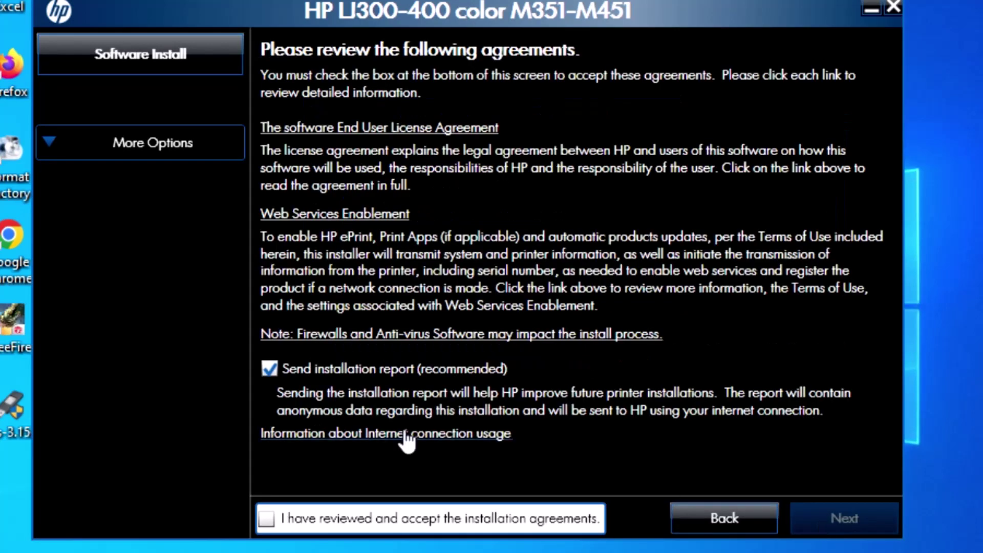
left_click(320, 519)
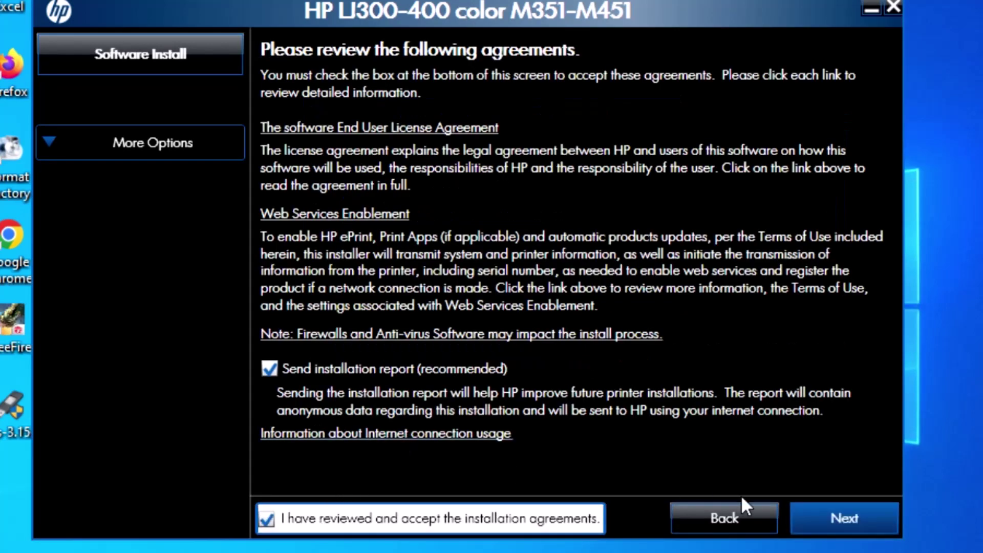
left_click(811, 529)
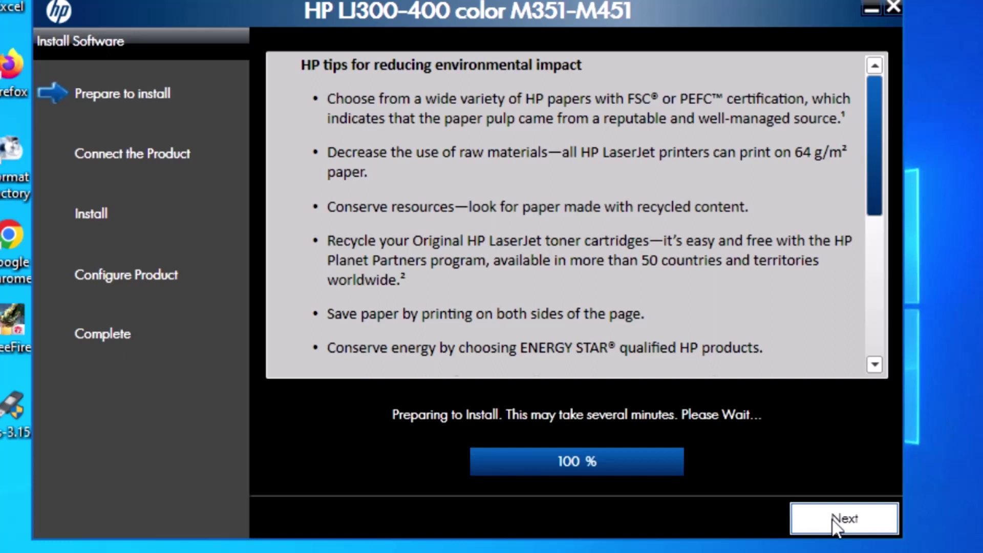
Continue past the completed preparation step to the printer connection choice
left_click(835, 522)
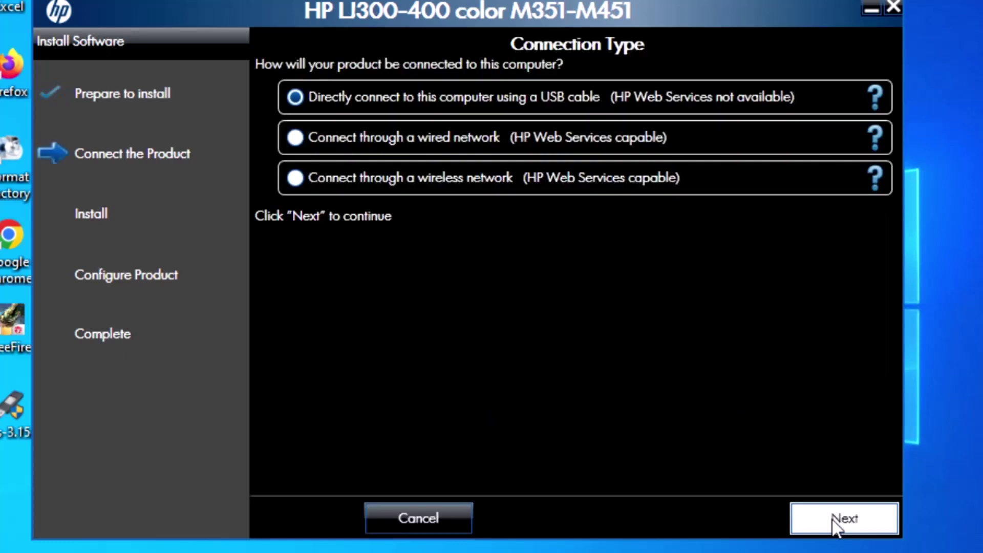